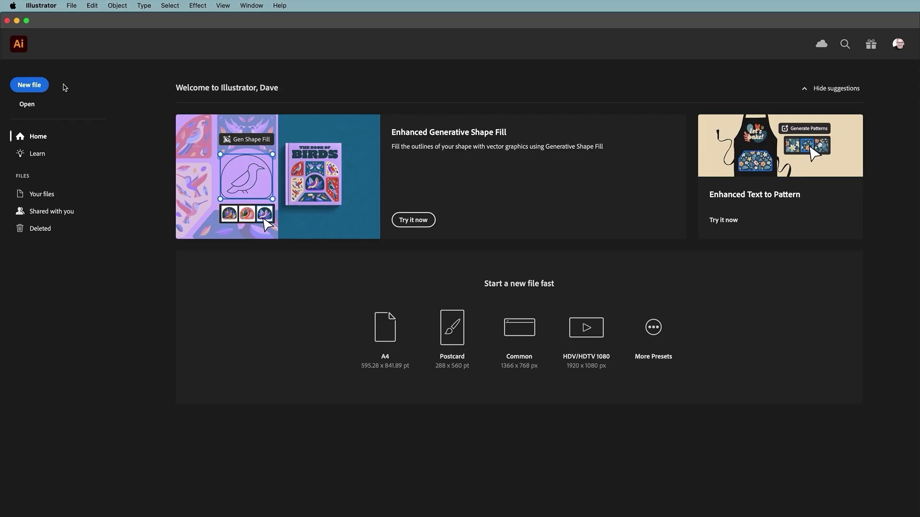
Browse the Mobile, Print, Branding, Social, Art & Illustration, Film & Video and Free Templates presets.
click(72, 5)
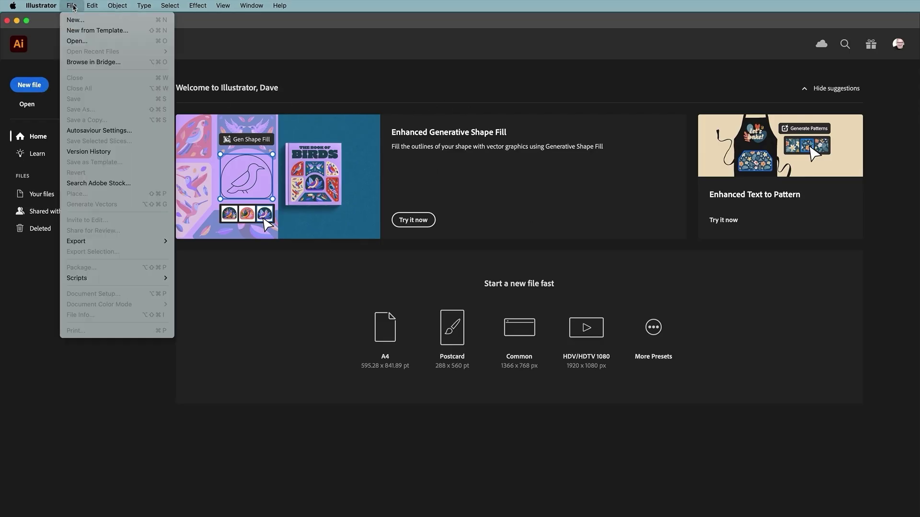
click(73, 21)
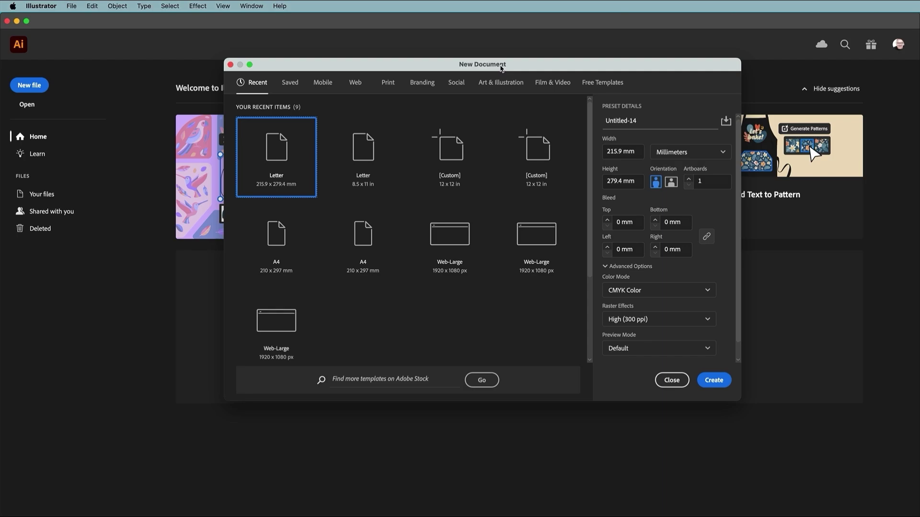
click(323, 85)
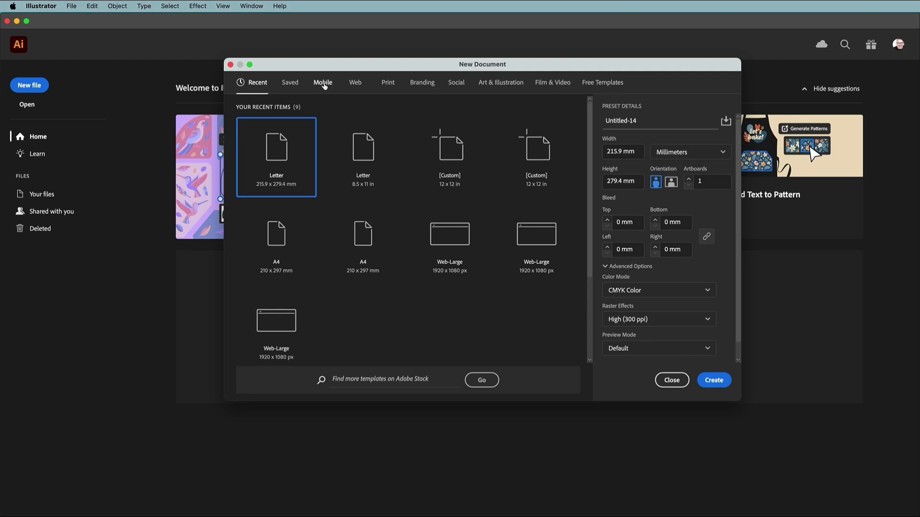
click(388, 85)
click(425, 85)
click(459, 85)
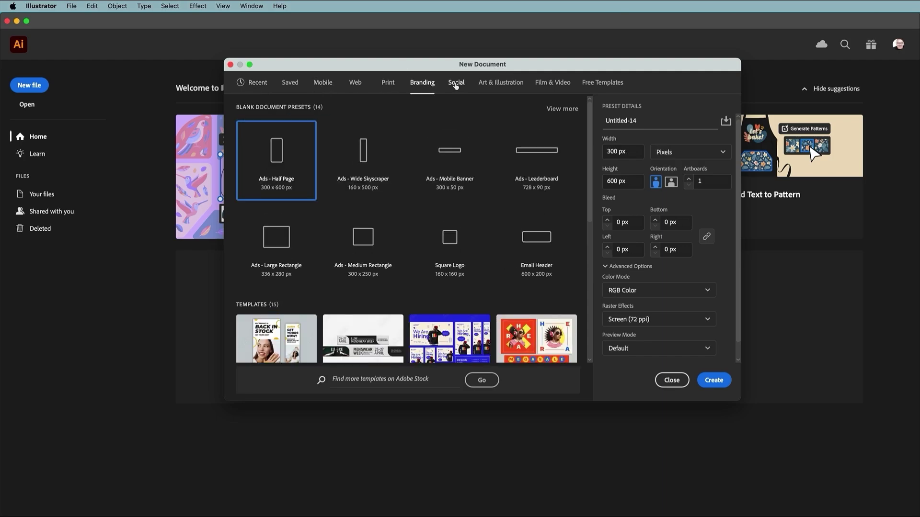
click(498, 84)
click(547, 86)
click(595, 85)
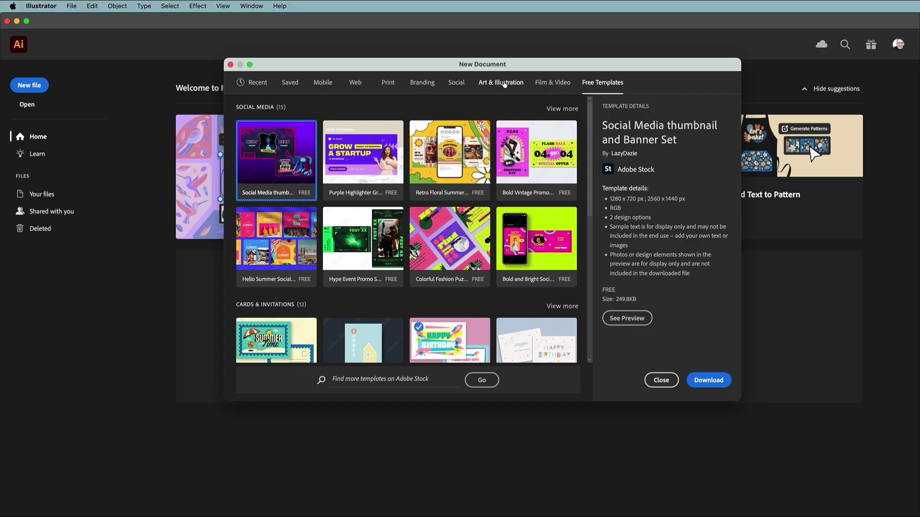
Create a blank Letter-size print document from the Print presets.
click(387, 83)
click(269, 163)
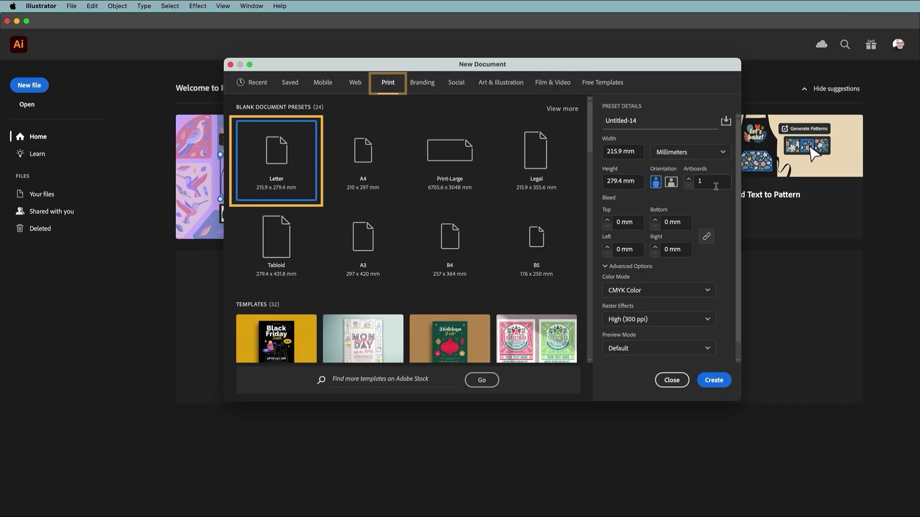
click(714, 380)
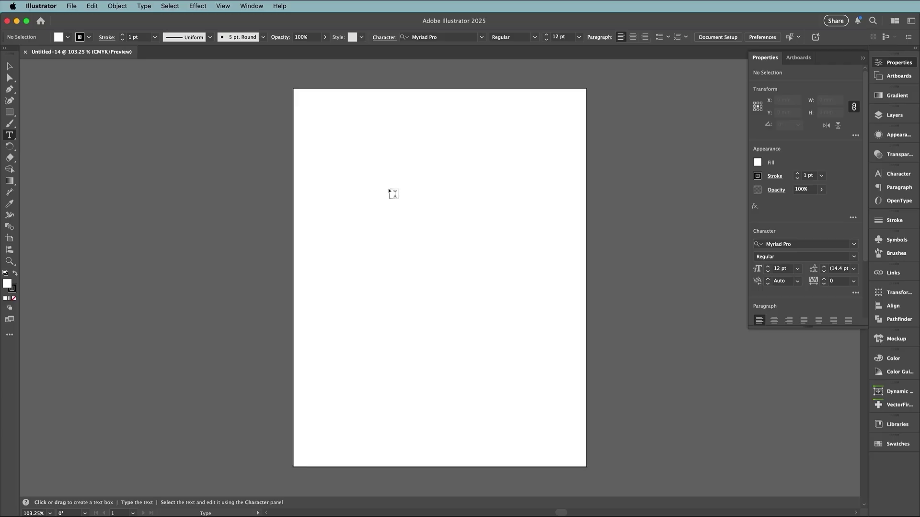
Close the blank Letter document and start another new document with Cmd+N.
click(26, 52)
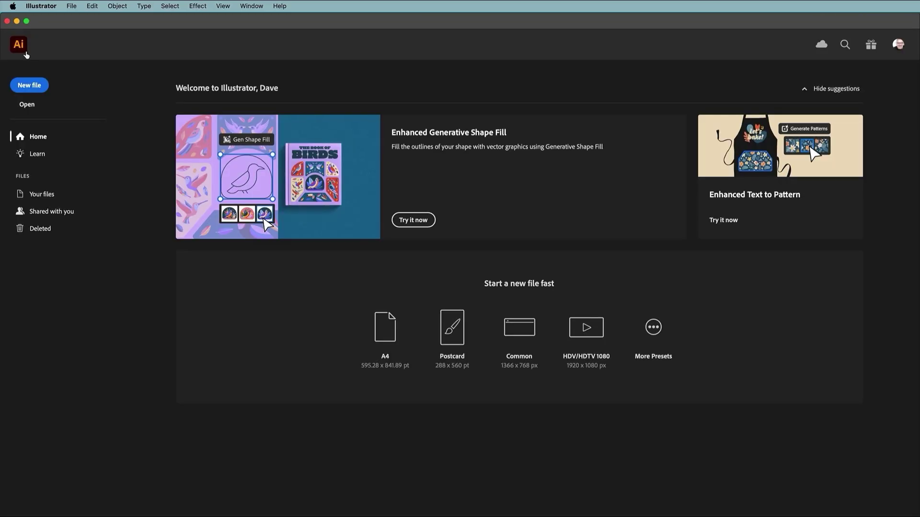
key(super+n)
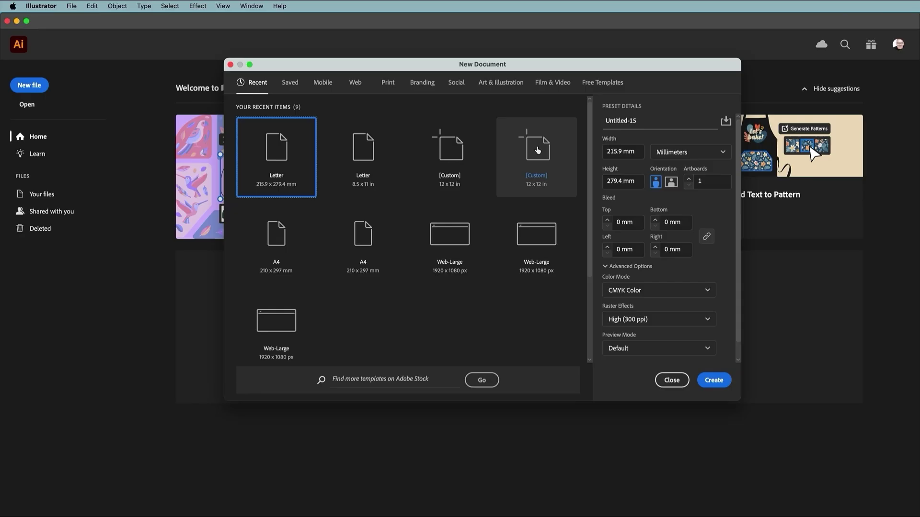
Switch units to inches, make width and height 12 in, keep CMYK and High (300 ppi) raster effects.
click(723, 153)
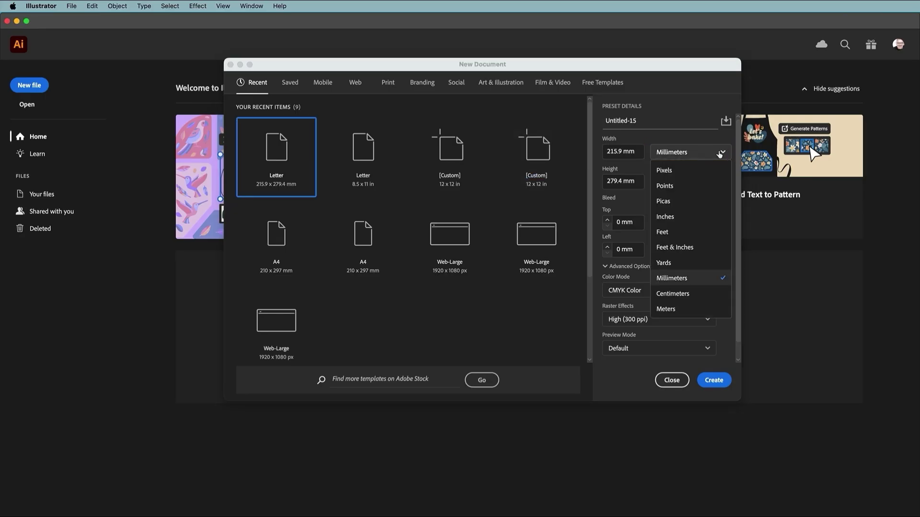
click(685, 216)
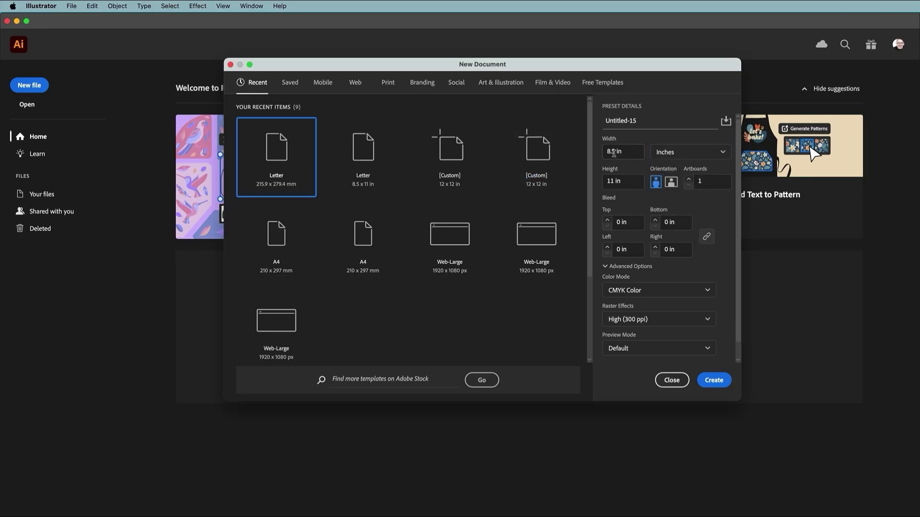
drag(615, 151, 594, 152)
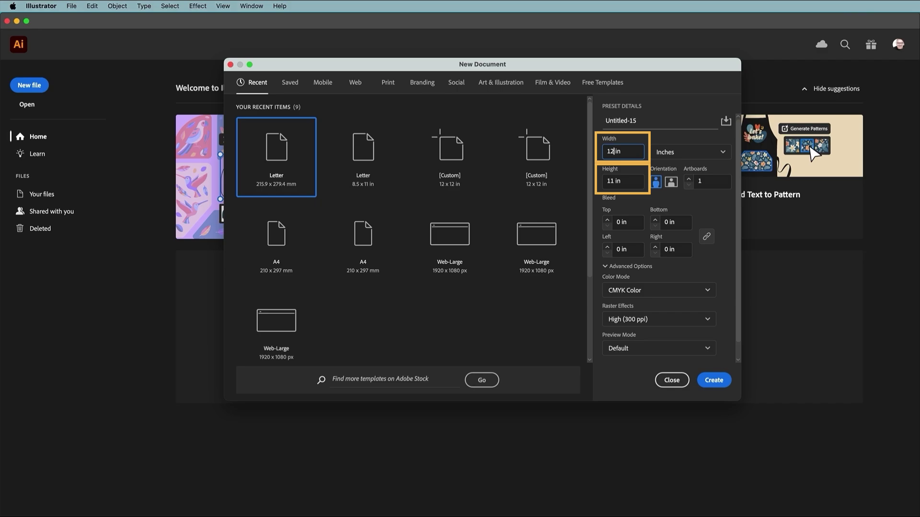
drag(614, 181, 595, 180)
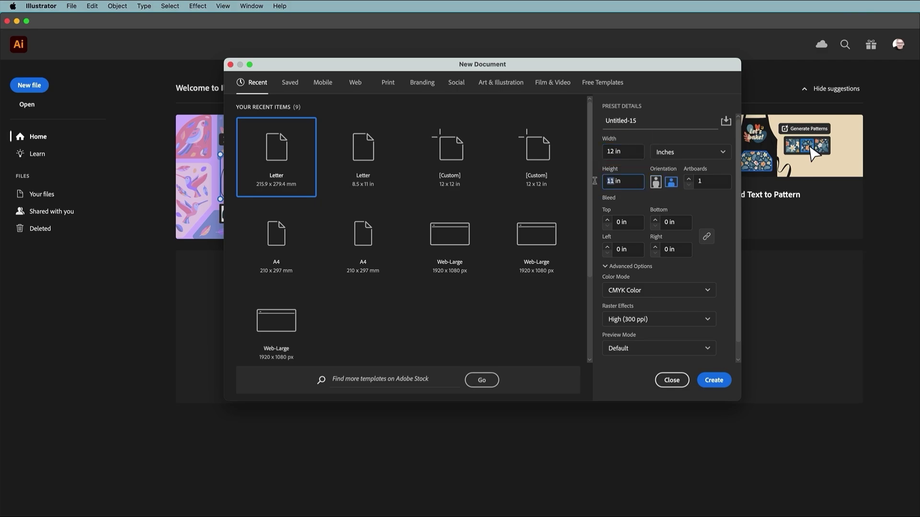
text(12)
click(703, 291)
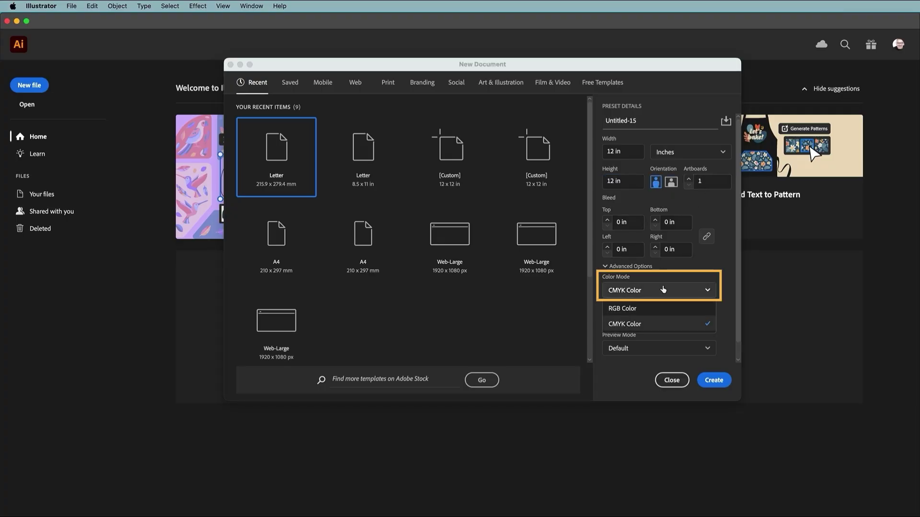
click(626, 309)
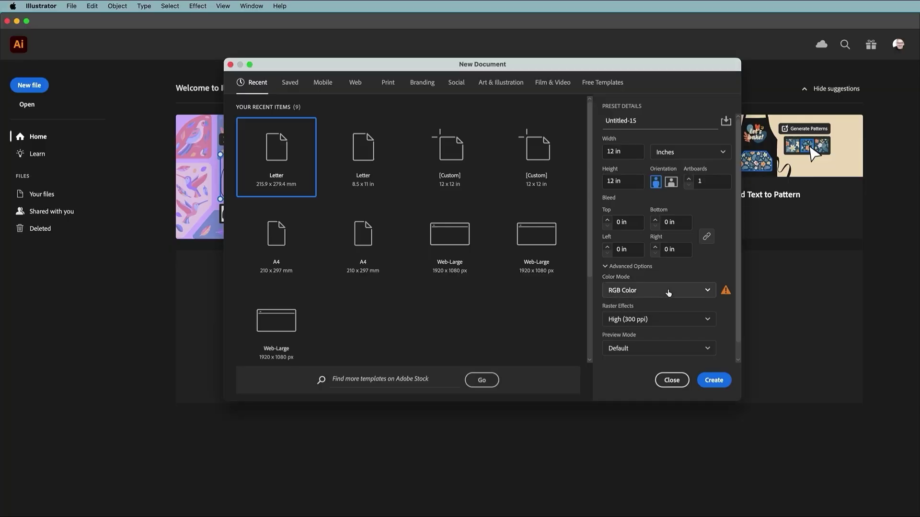
click(639, 291)
click(653, 324)
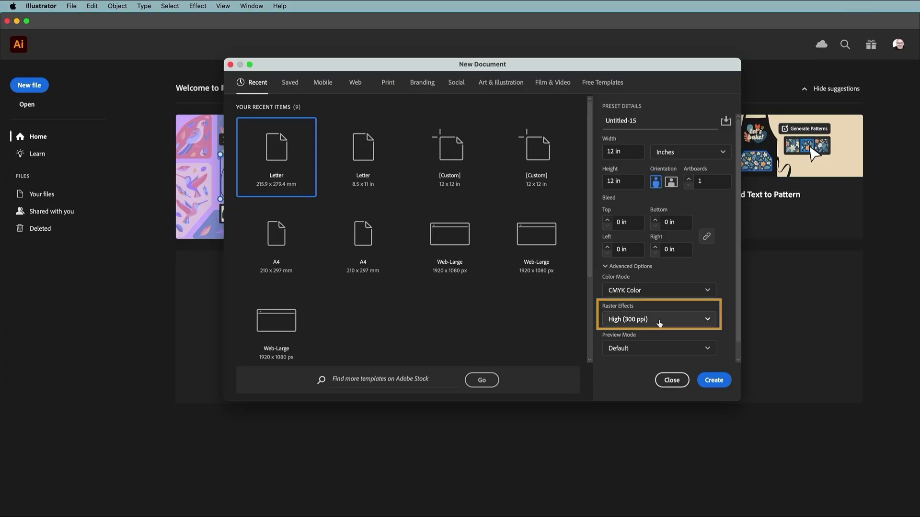
click(660, 322)
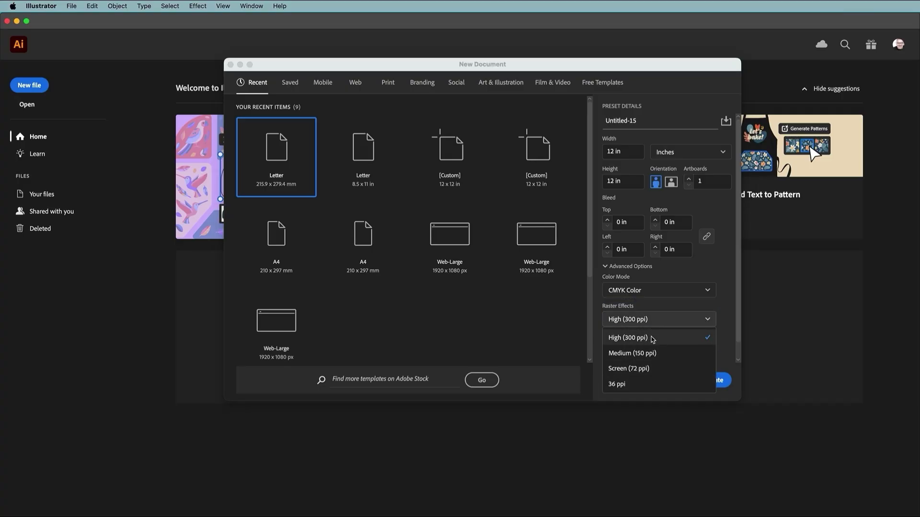
click(652, 338)
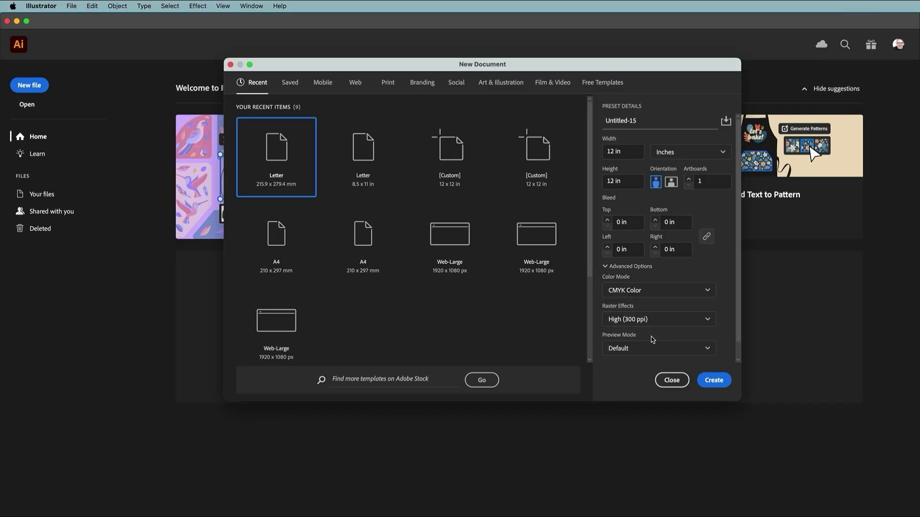
Save a preset named '12 x 12 Album Cover', then create the 12 × 12 in CMYK document.
click(726, 123)
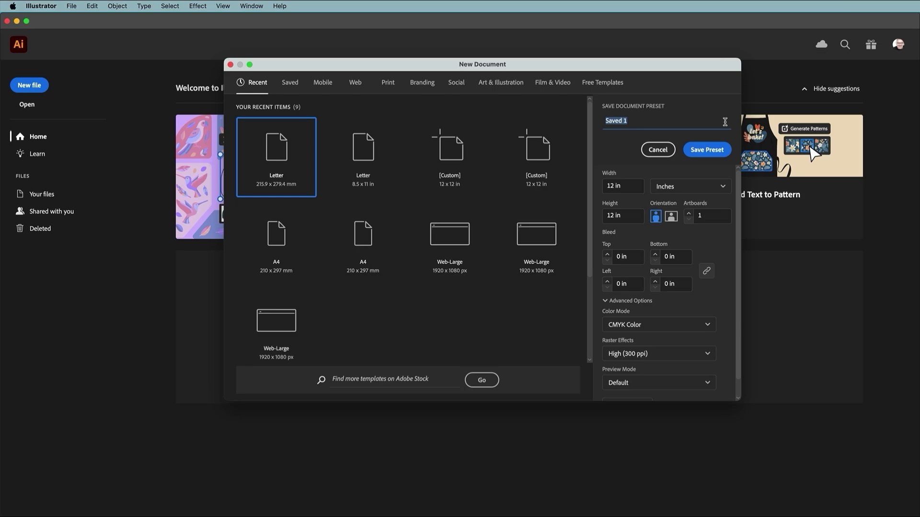
text(12 x 12 Album Cover)
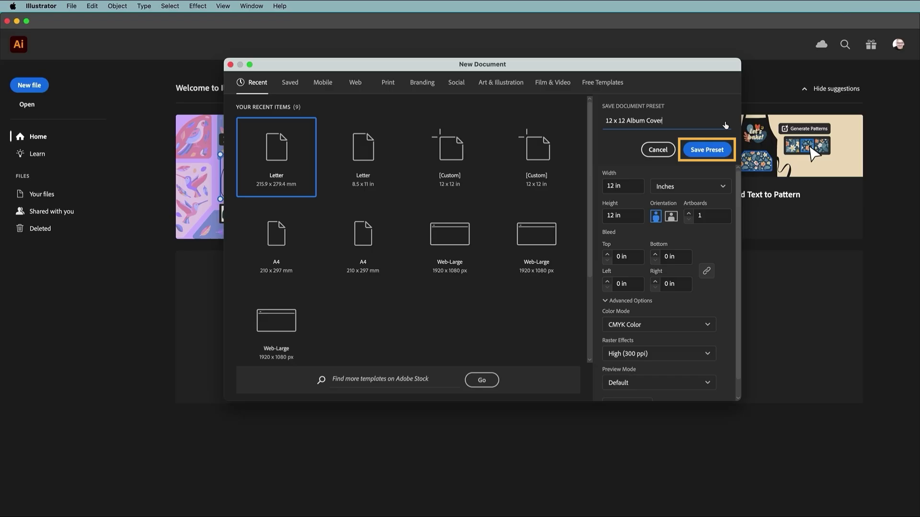
click(709, 150)
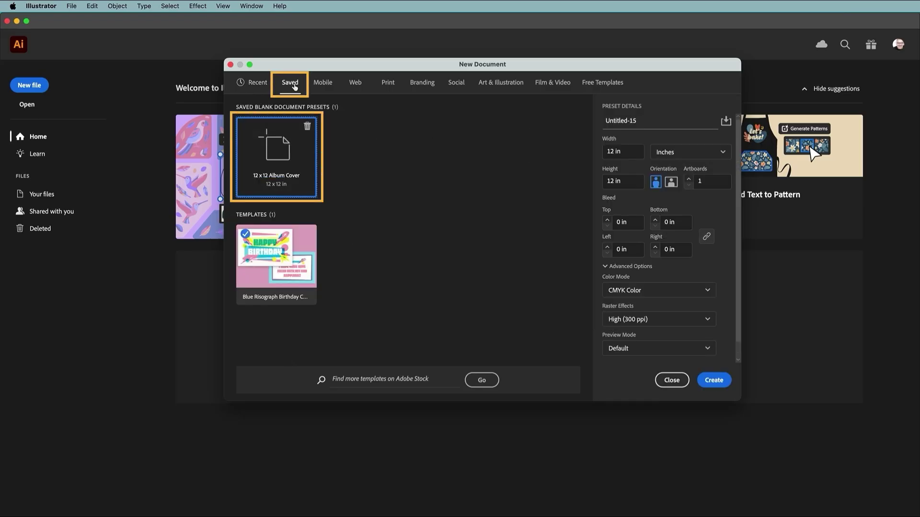
click(714, 379)
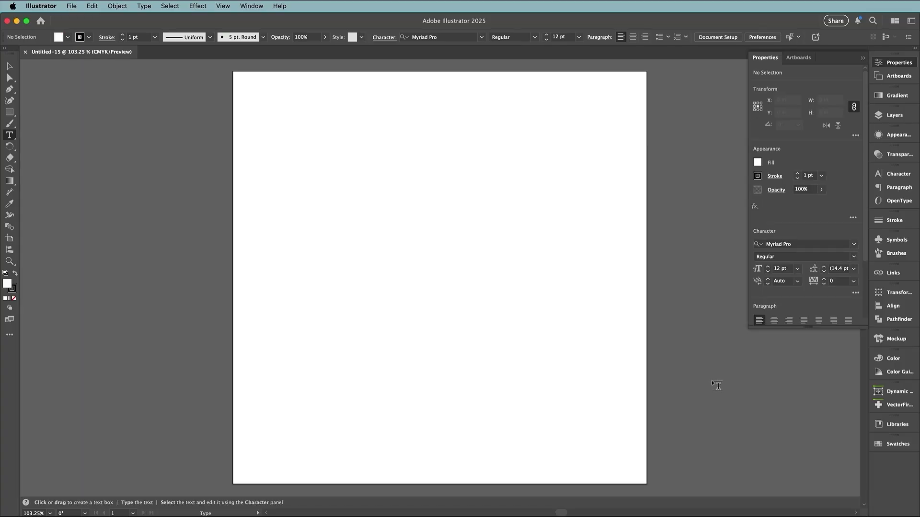
Zoom out to see the whole artboard and switch to the Selection tool.
key(super+minus)
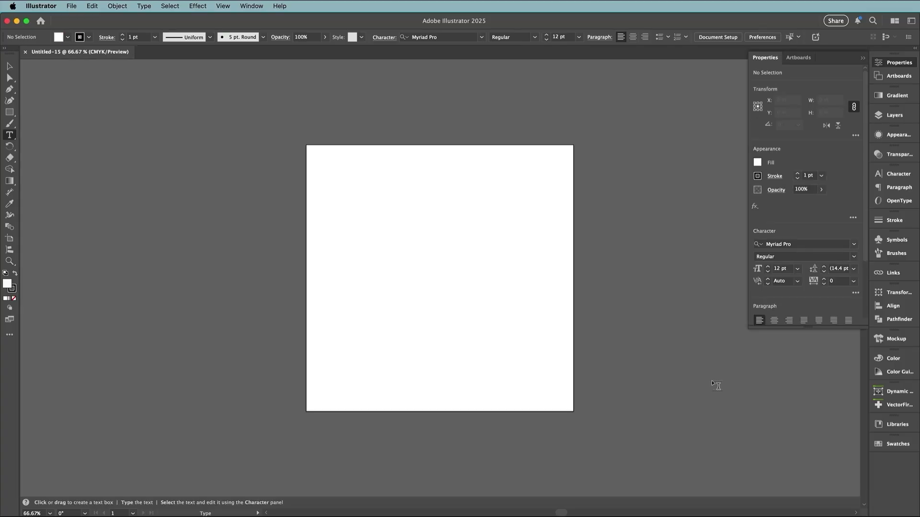
click(9, 66)
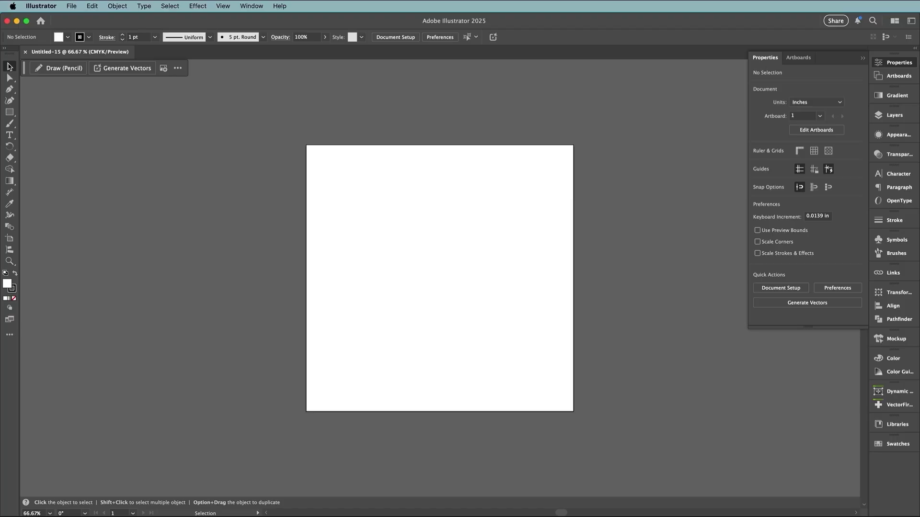
Add two new artboards and Option-drag a duplicate artboard to the right of them.
click(10, 239)
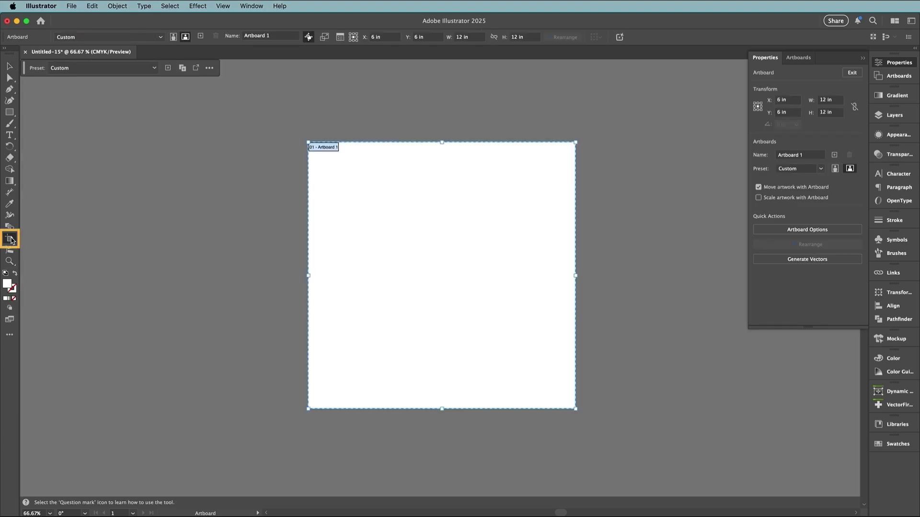
click(201, 37)
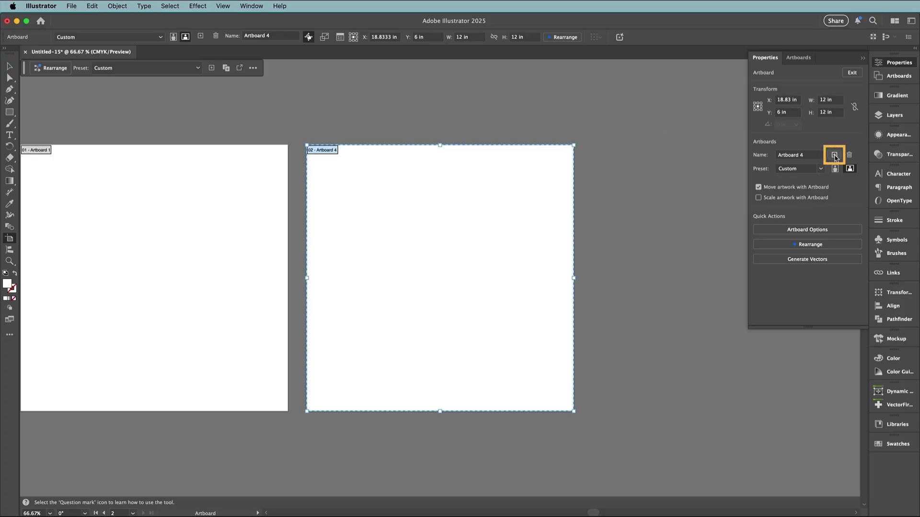
click(834, 156)
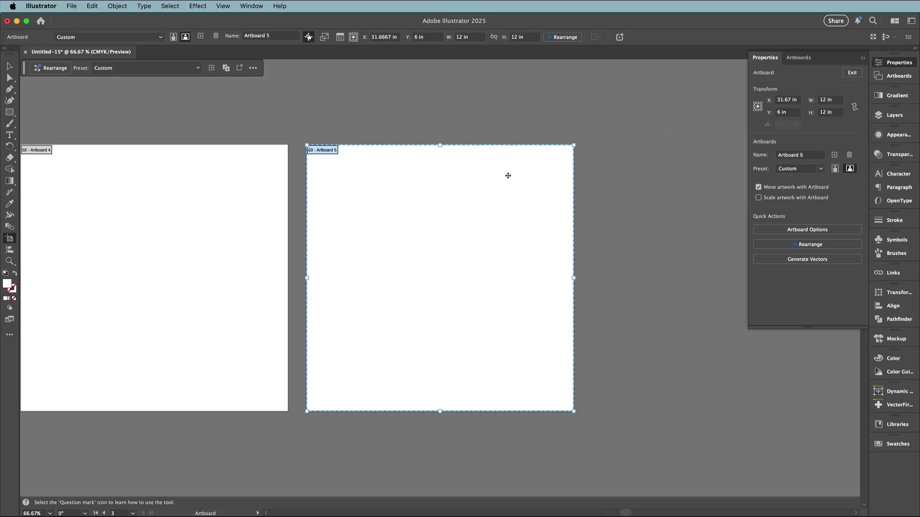
scroll(507, 175, right, 5)
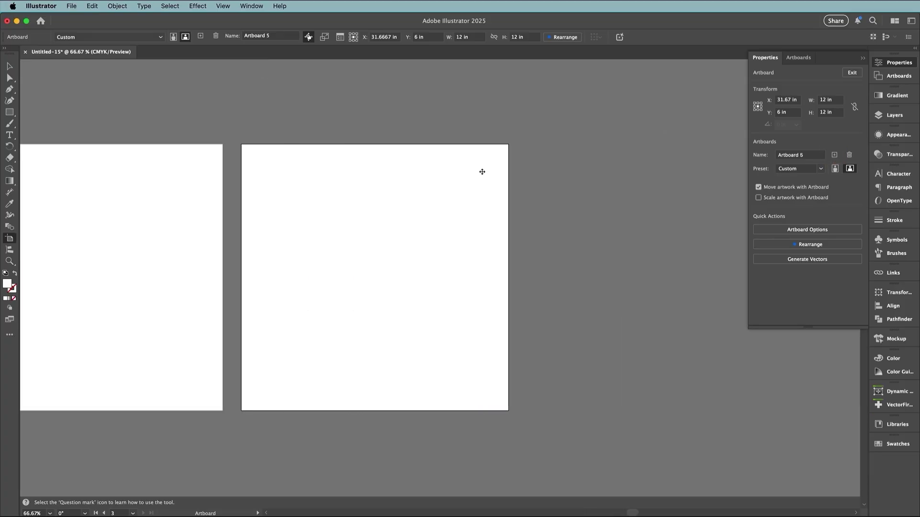
drag(357, 214, 636, 212)
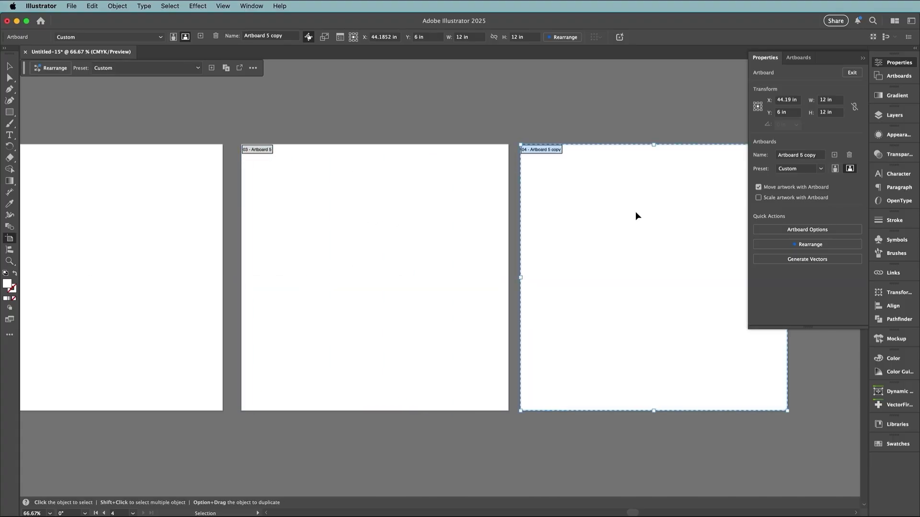
Zoom out and repeat the duplication with Cmd+D to extend the row of 12 × 12 in artboards.
key(super+minus)
key(super+minus)
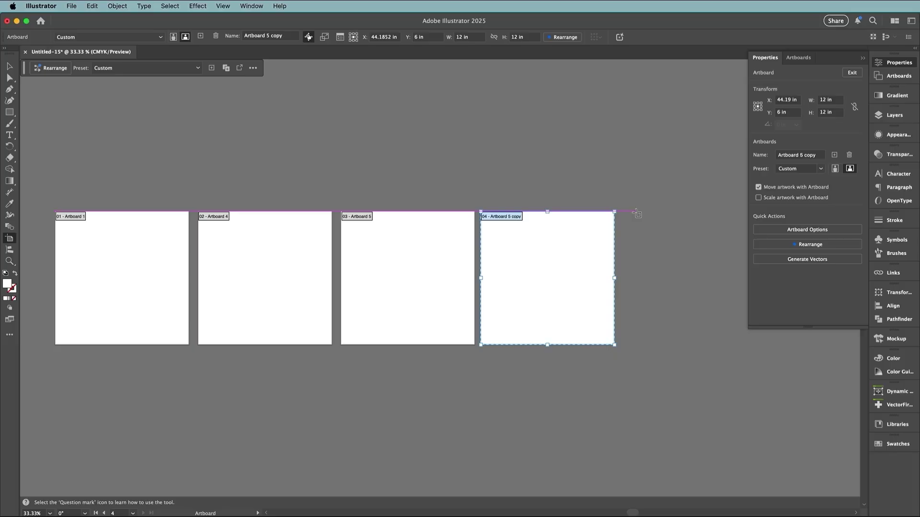
key(super+d)
key(super+d)
key(super+d)
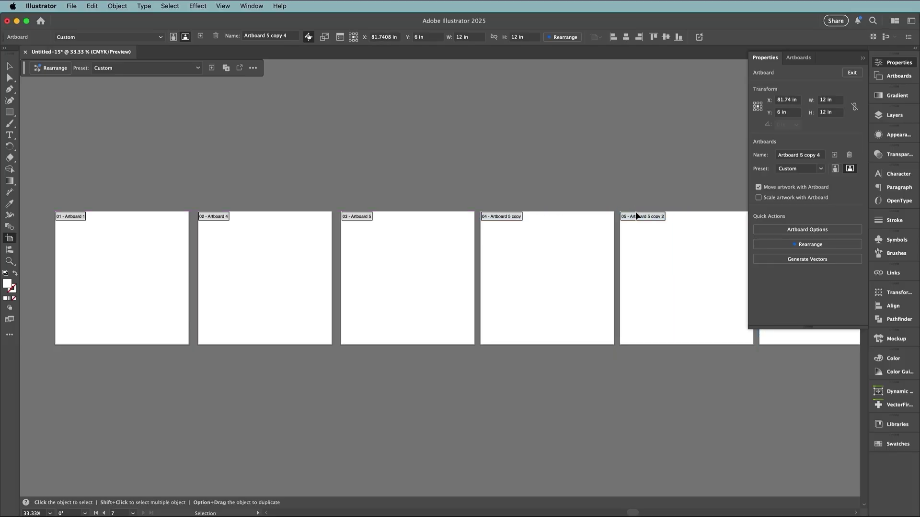
key(super+d)
scroll(636, 211, right, 5)
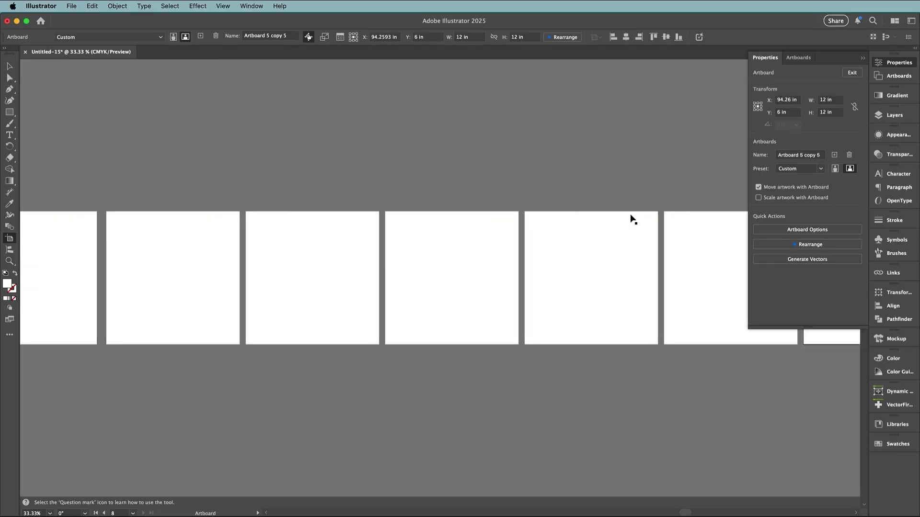
scroll(630, 211, right, 7)
scroll(618, 207, left, 8)
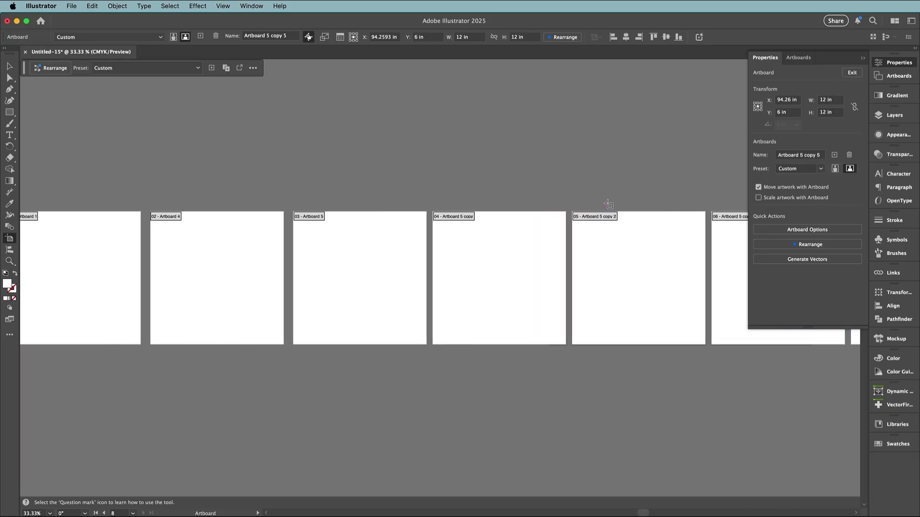
scroll(608, 205, left, 8)
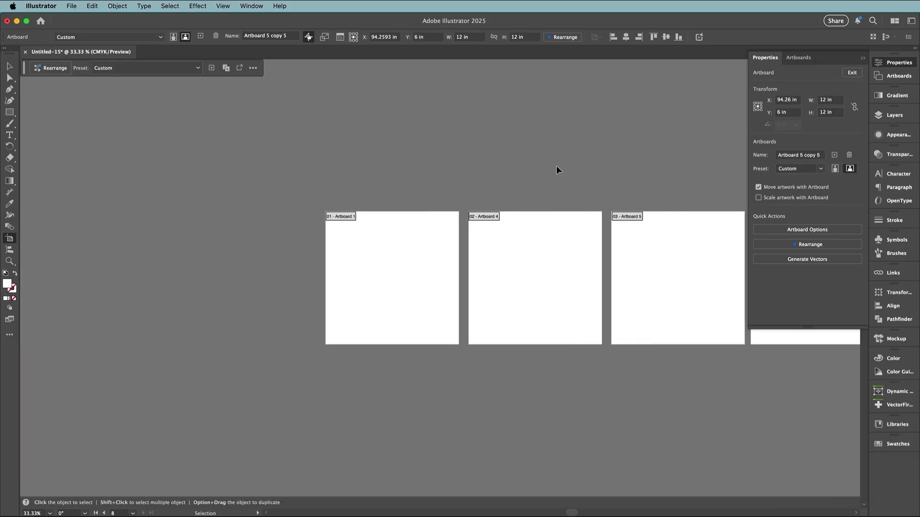
In a new document's Free Templates, select Blue Risograph Birthday Card under Cards & Invitations.
key(super+n)
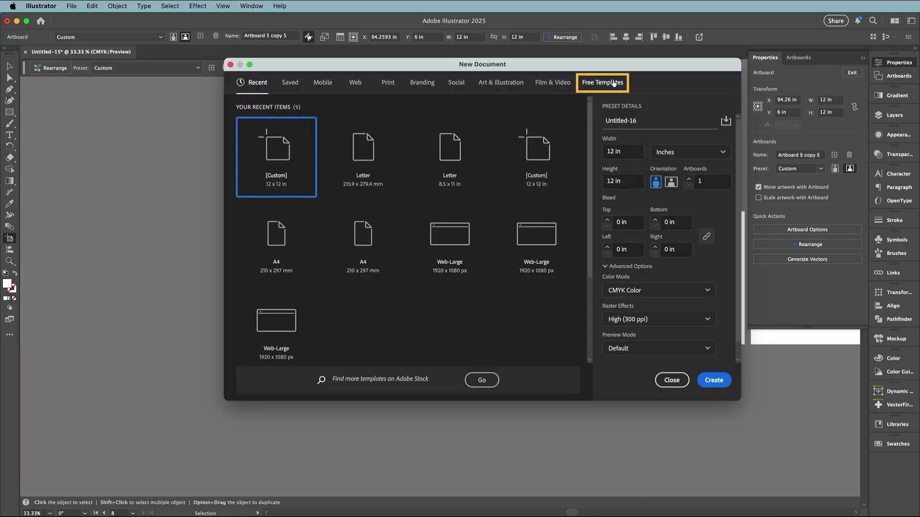
click(610, 83)
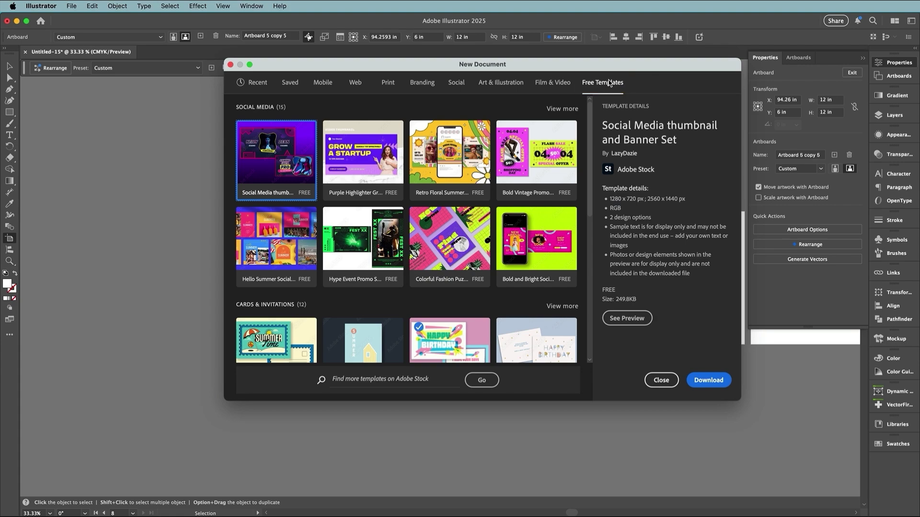
scroll(461, 247, down, 10)
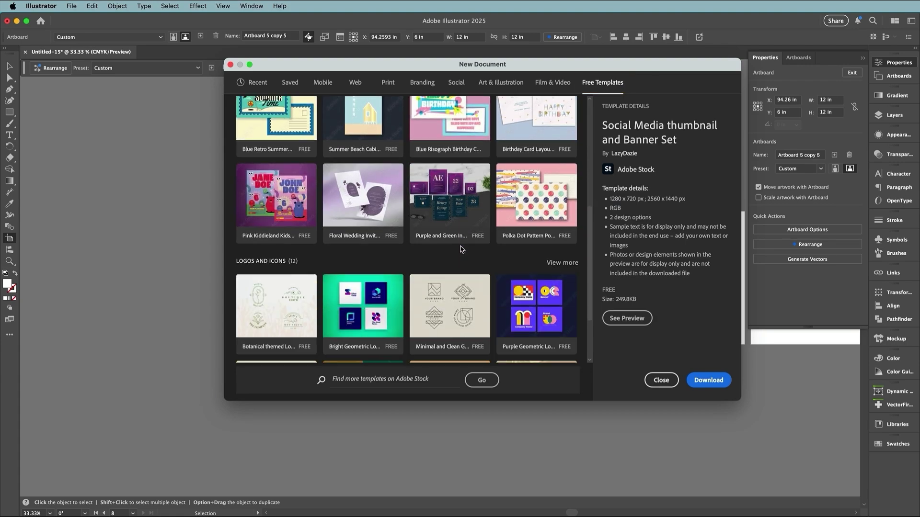
scroll(460, 249, up, 3)
click(562, 145)
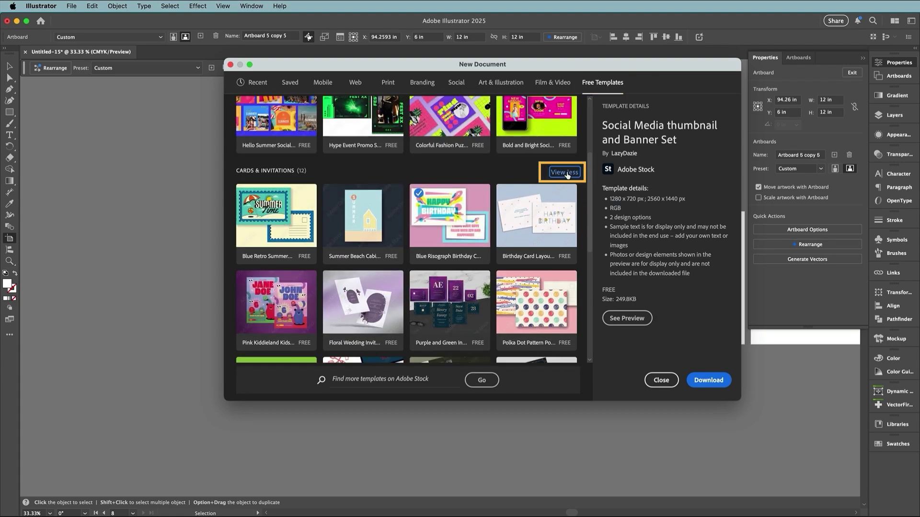
scroll(515, 235, down, 3)
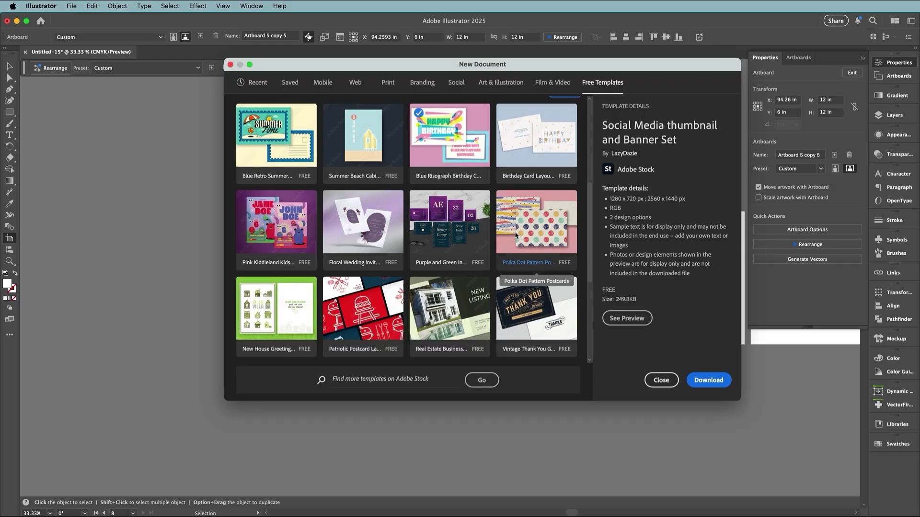
click(448, 142)
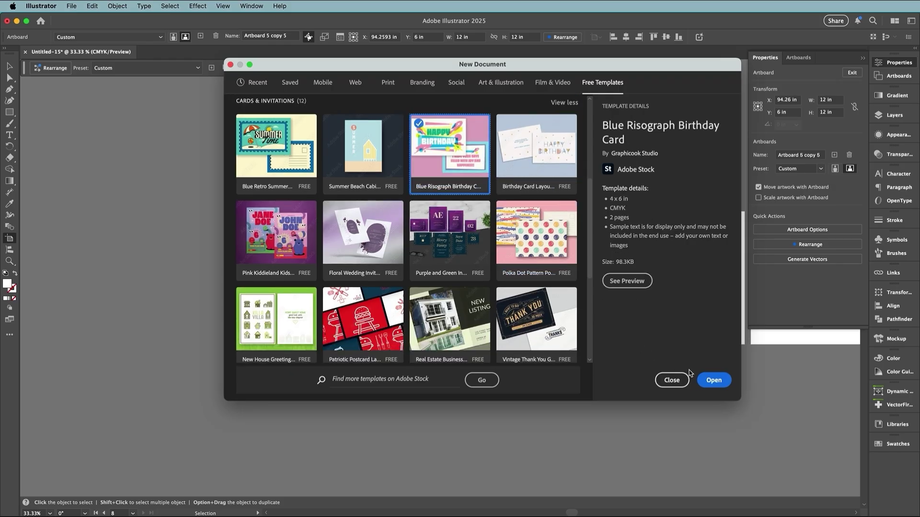
Open the birthday card template and recolour the front card's pink shapes with a peach swatch.
click(714, 381)
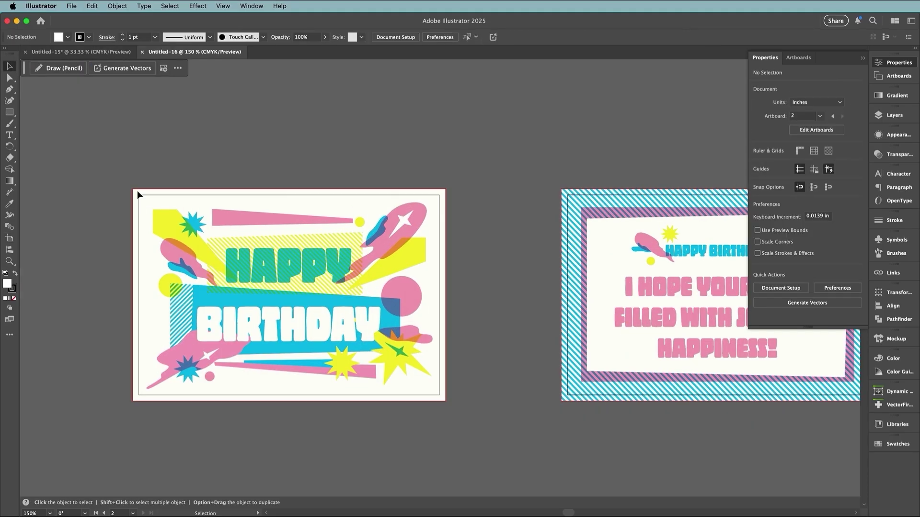
click(173, 260)
key(super+a)
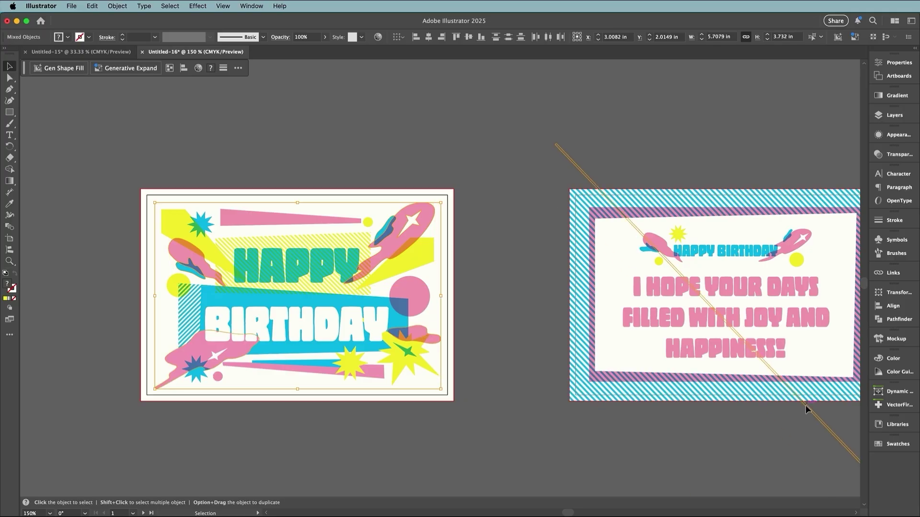
click(898, 444)
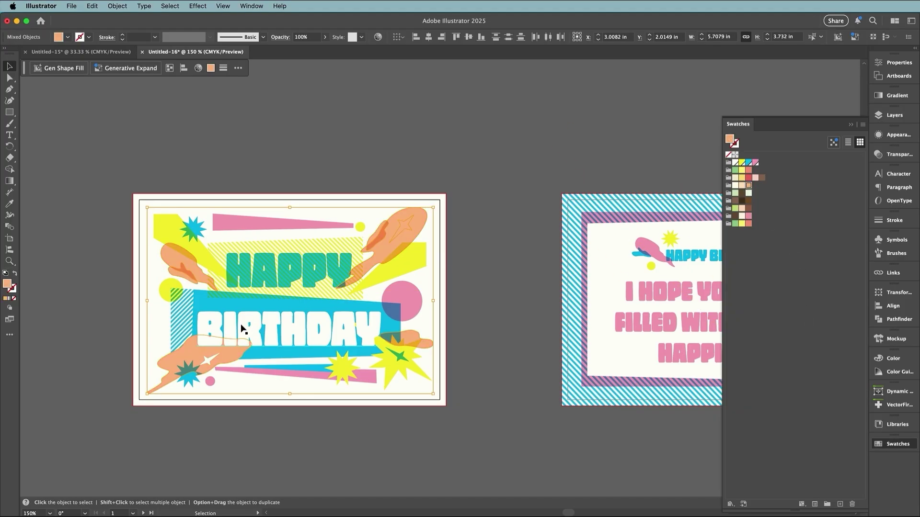
key(shift+super+a)
Replace the word HAPPY with 'HAVE A GREAT' and set that line to 36 pt.
key(t)
double_click(233, 275)
text(HAVE A GREAT)
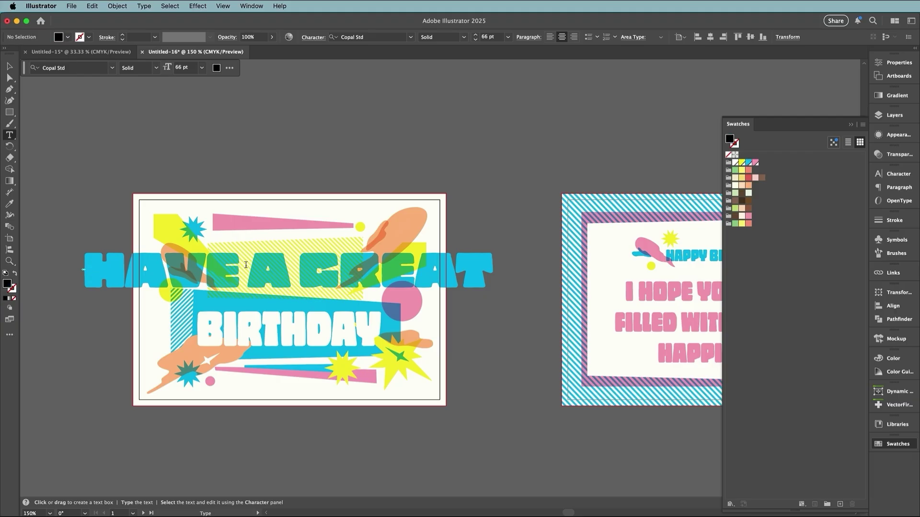
key(super+a)
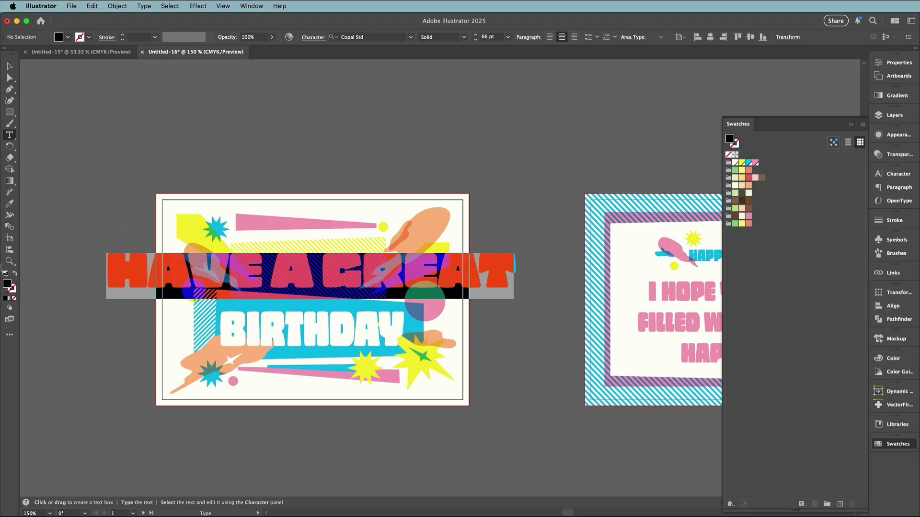
click(508, 37)
click(522, 176)
key(Escape)
click(267, 163)
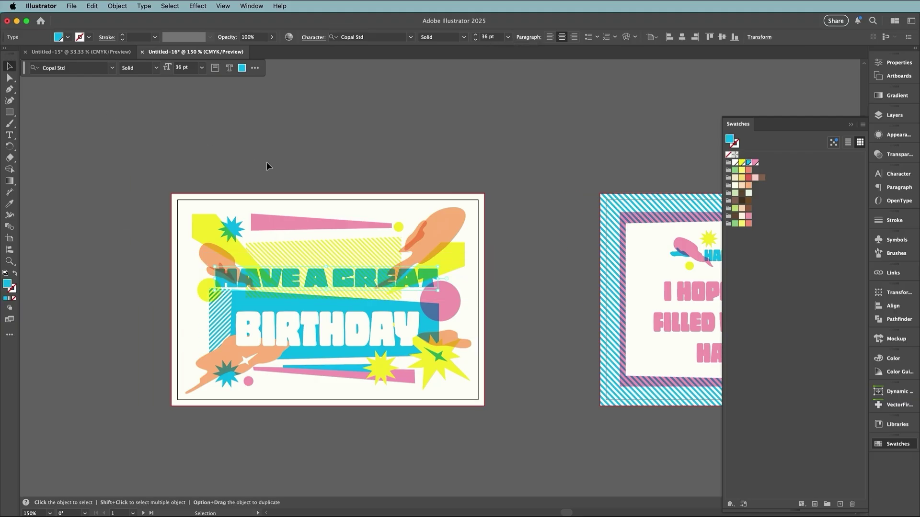